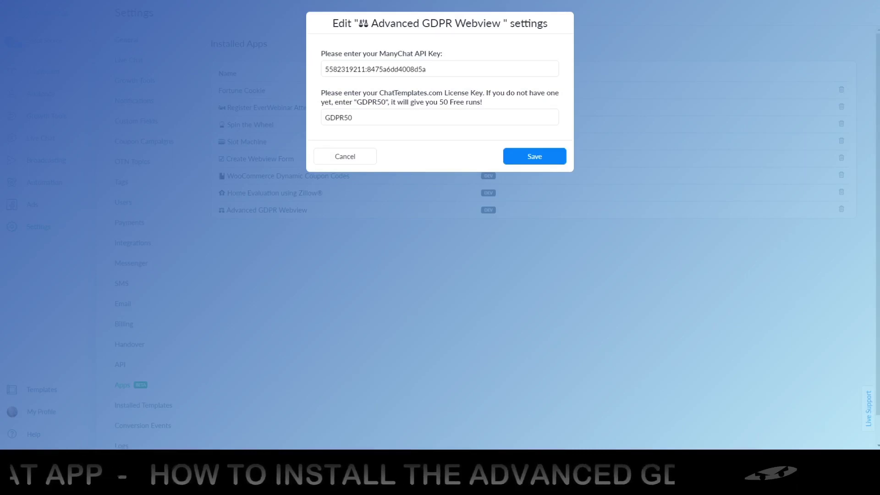
Review the ManyChat API key and ChatTemplates.com license key fields in the Advanced GDPR Webview settings
drag(436, 67, 323, 69)
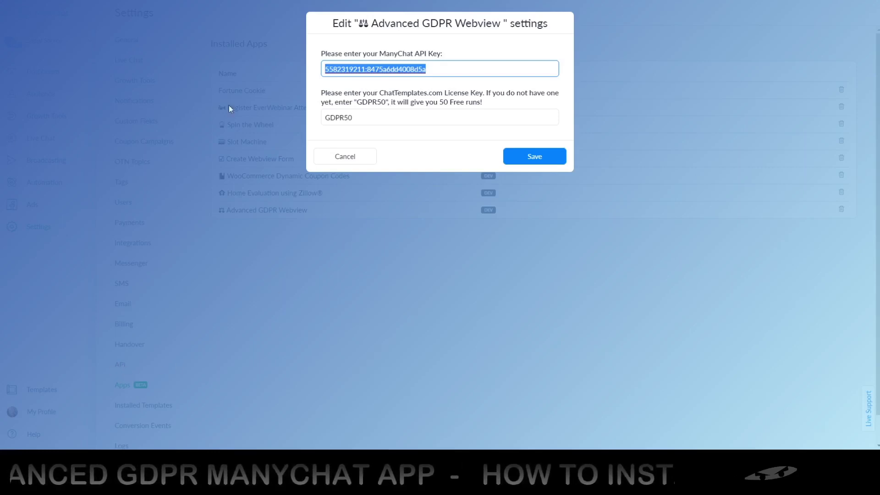
double_click(366, 118)
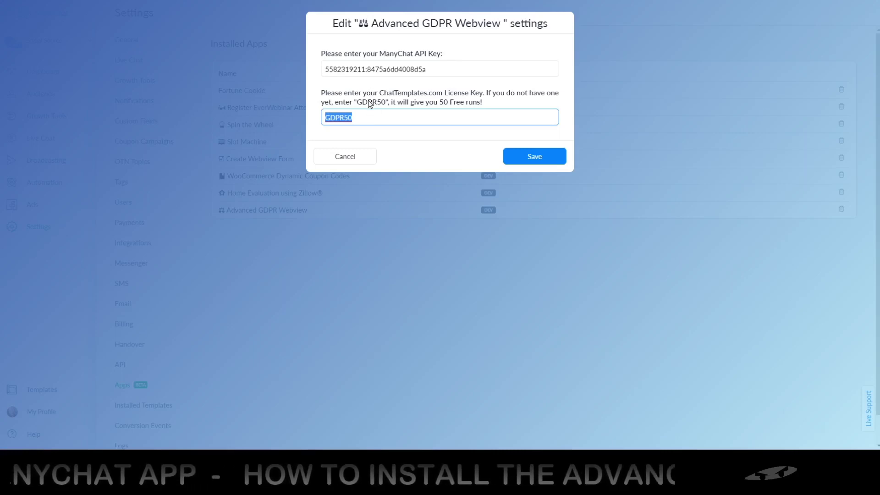
double_click(370, 103)
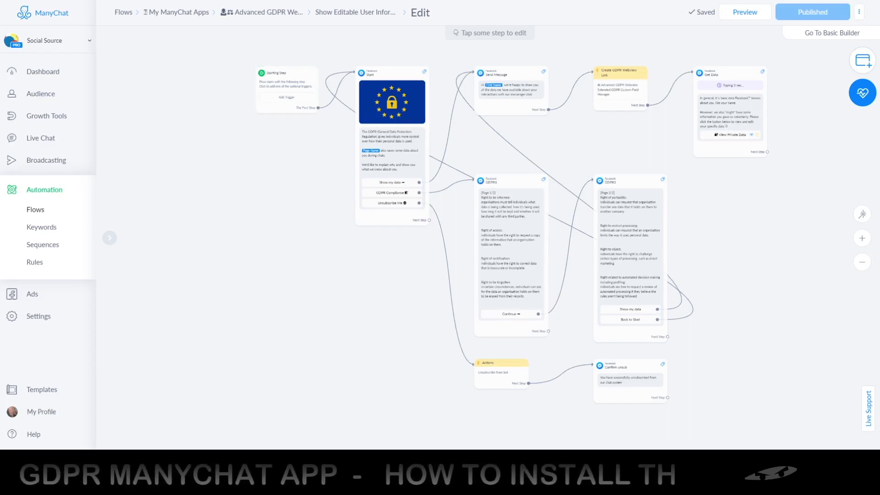
Examine the GDPR start message and the steps its buttons lead to in the flow
scroll(345, 145, up, 5)
scroll(345, 145, up, 1)
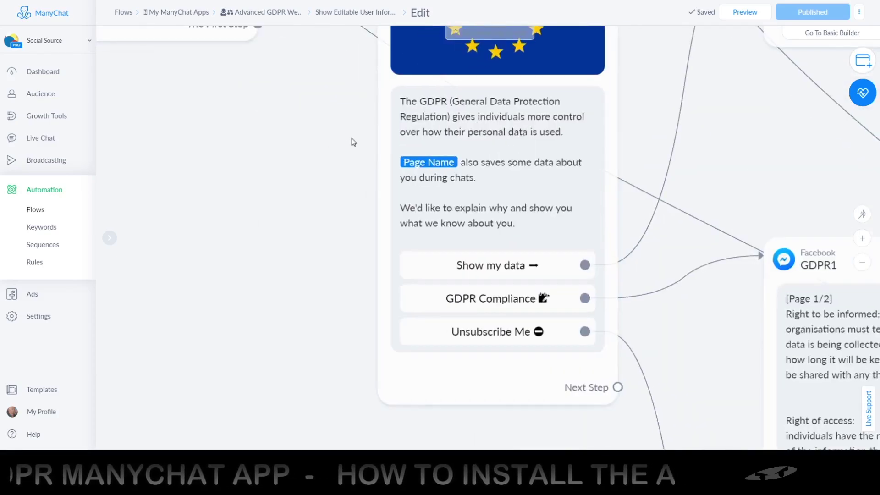
drag(361, 133, 208, 128)
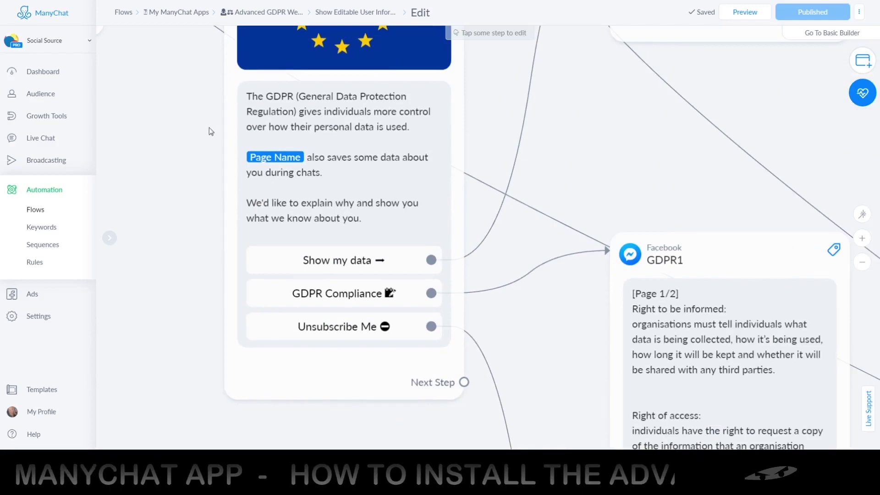
scroll(571, 169, down, 2)
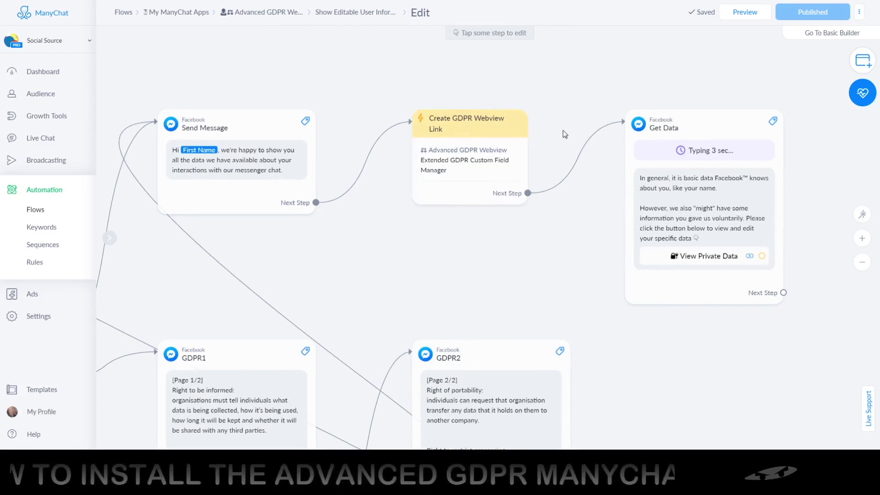
Add a new Actions step to the flow and place it directly below the Create GDPR Webview Link step
click(865, 68)
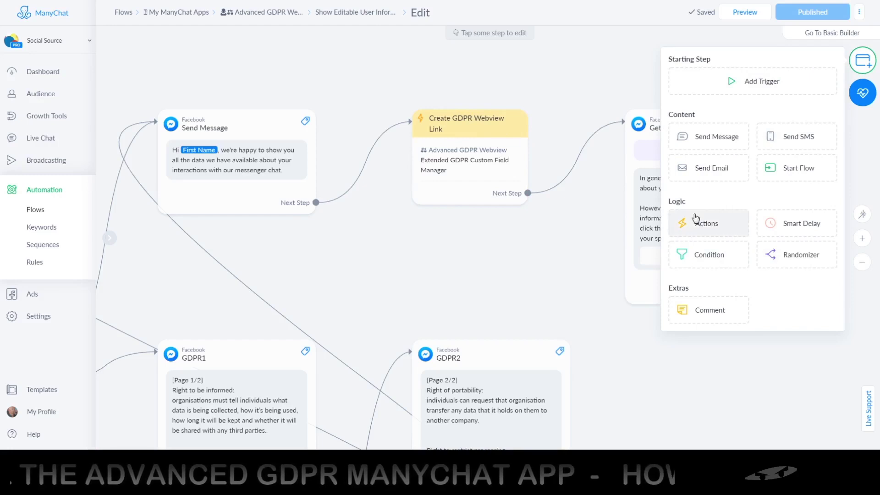
click(712, 229)
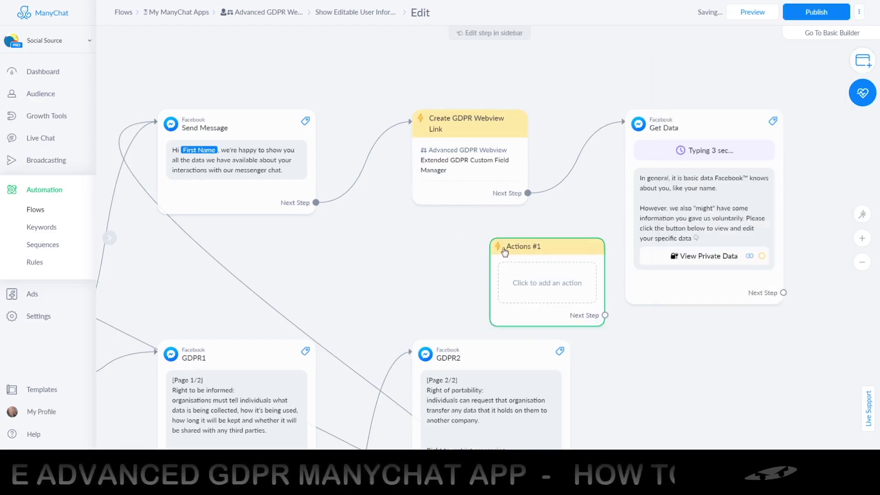
drag(554, 248, 477, 212)
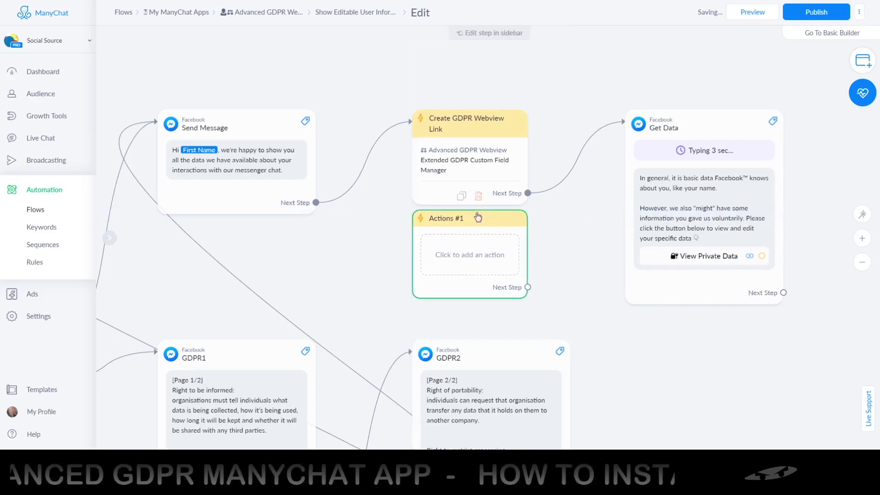
Add the Advanced GDPR Webview app to the new Actions step and choose Extended GDPR Custom Field Manager
click(467, 255)
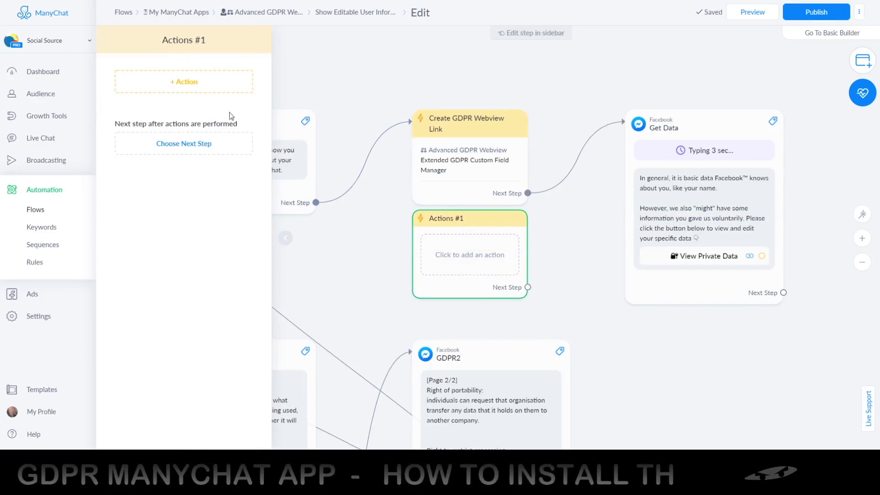
click(181, 91)
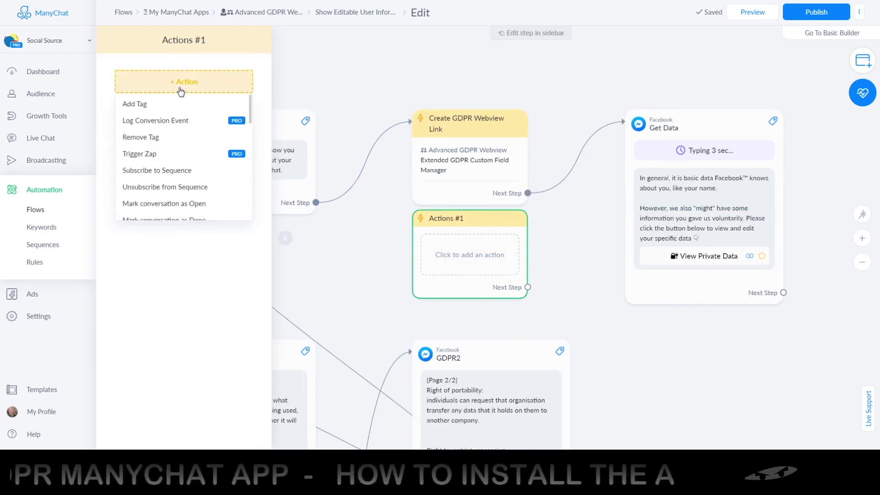
scroll(163, 146, down, 10)
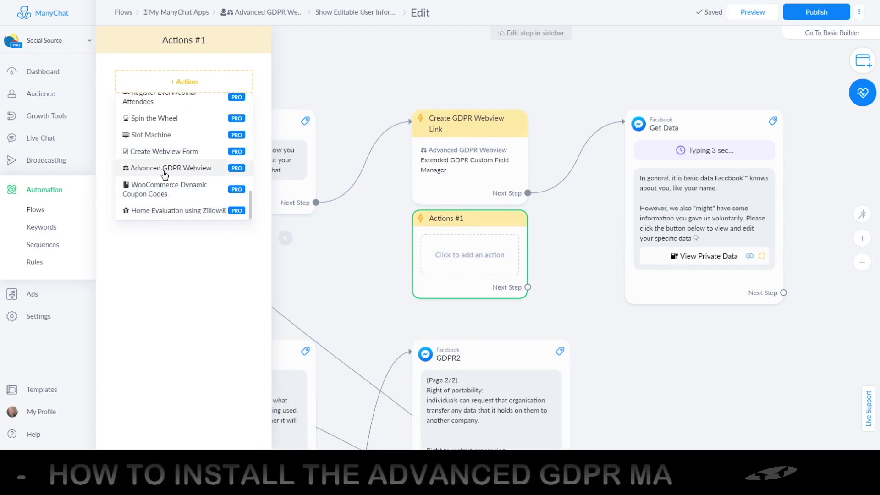
click(164, 168)
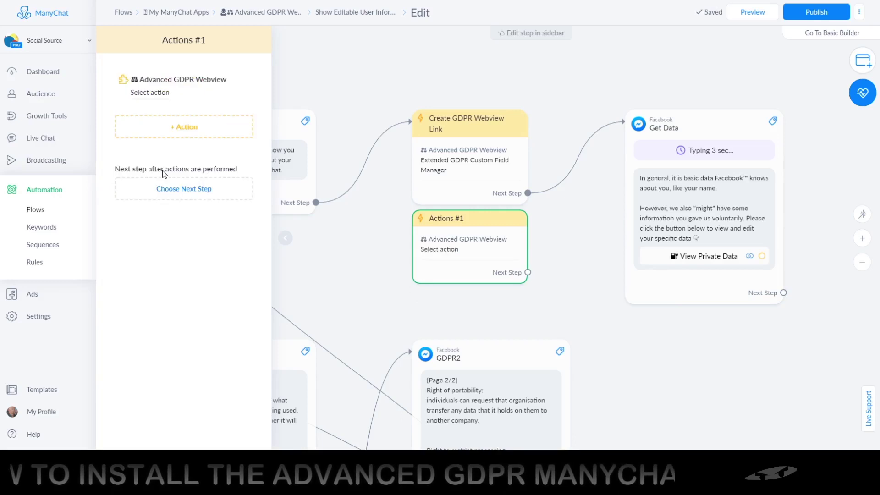
click(160, 93)
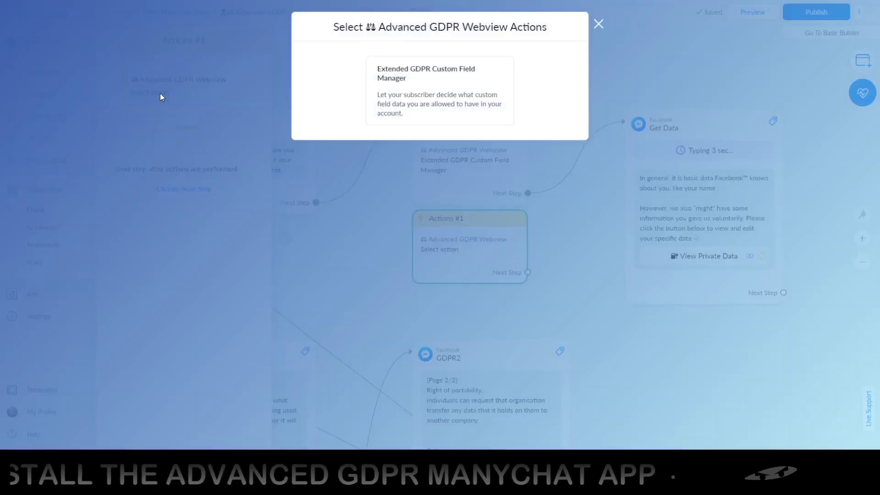
click(422, 96)
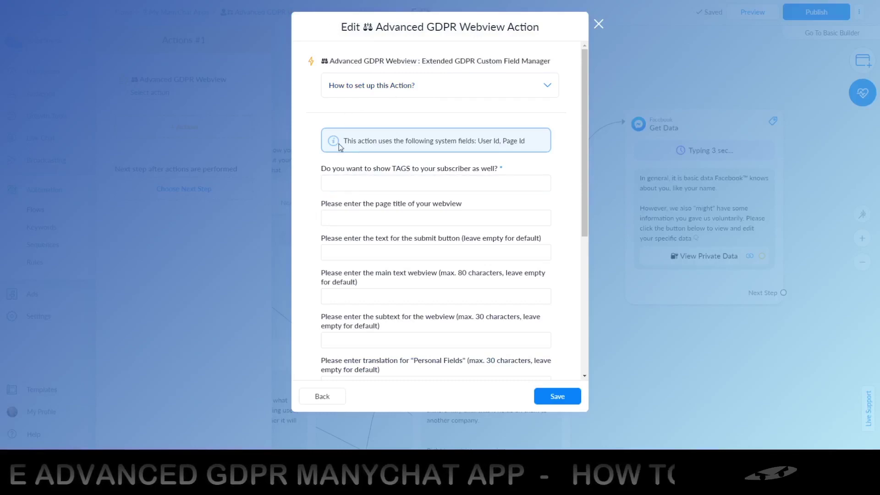
Close the action settings without saving and delete the new Actions step
drag(583, 156, 609, 52)
click(598, 25)
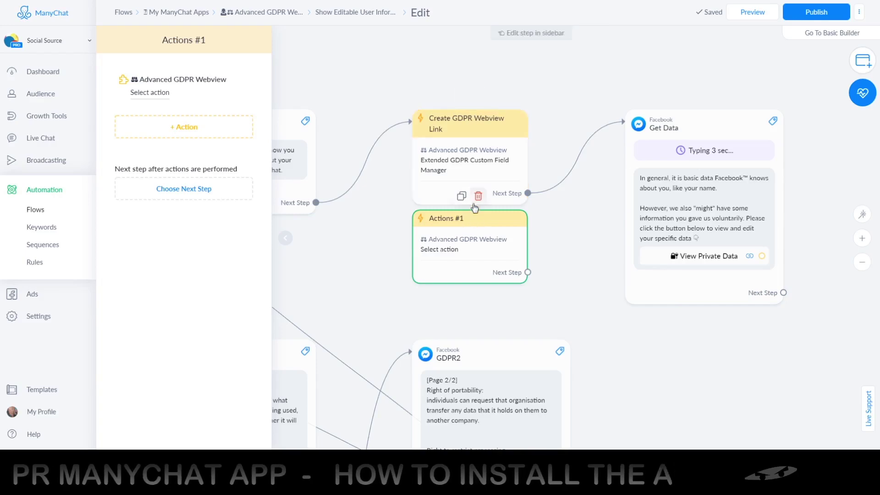
click(478, 197)
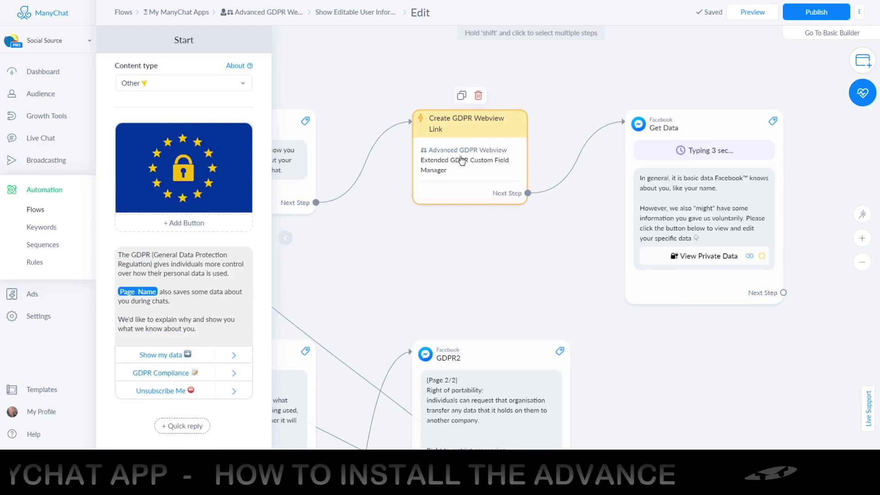
Open the Create GDPR Webview Link step's Advanced GDPR Webview action and review its page title and tag visibility options
click(462, 160)
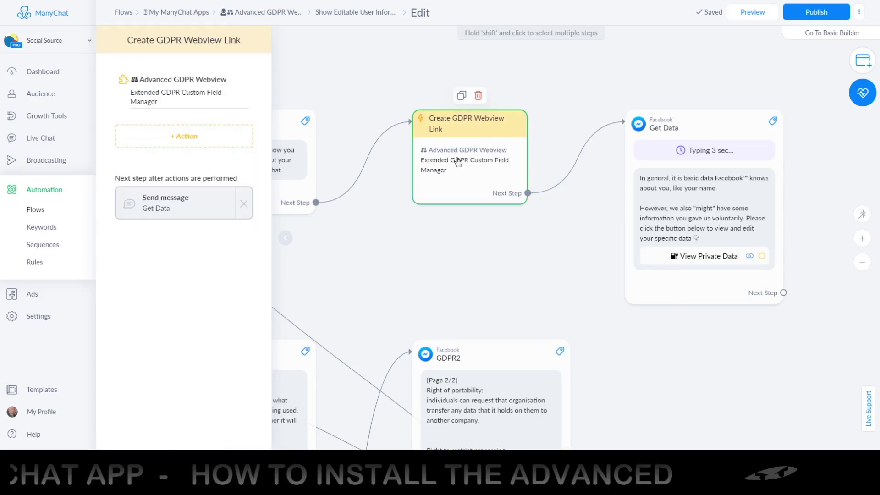
click(161, 101)
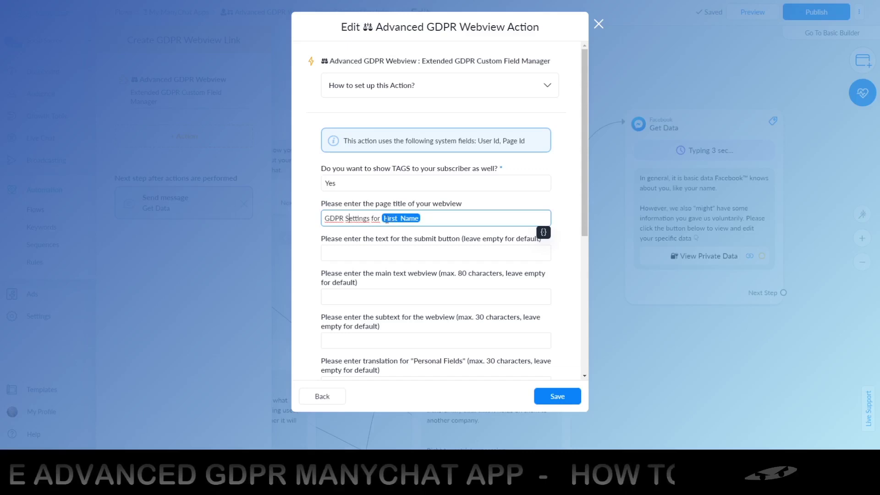
click(429, 218)
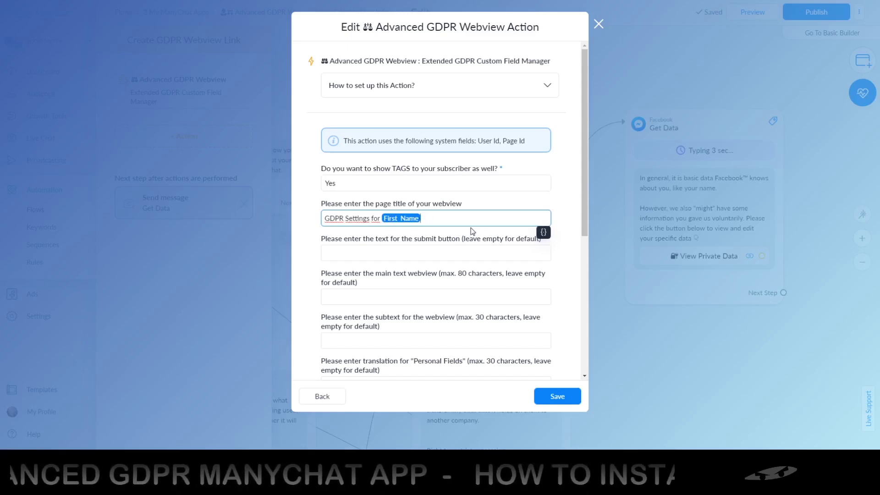
click(345, 183)
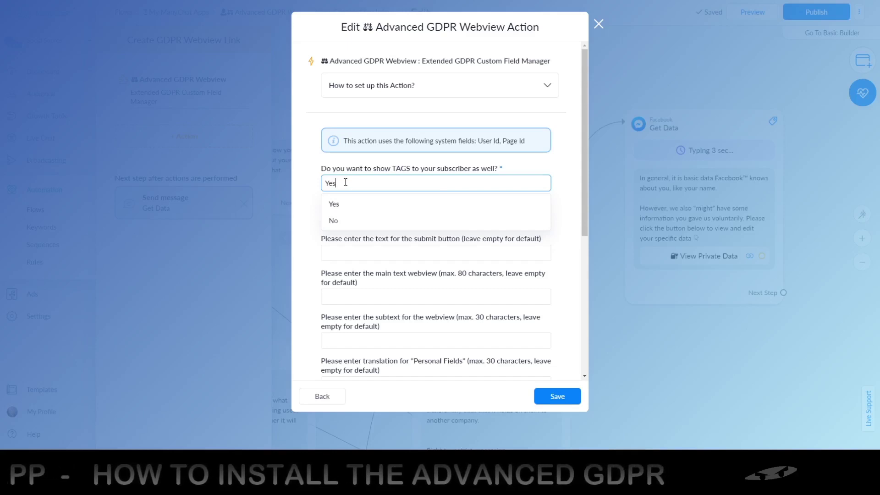
click(313, 186)
Review the optional text fields and the list of flows to return to after the form is submitted
scroll(316, 182, down, 3)
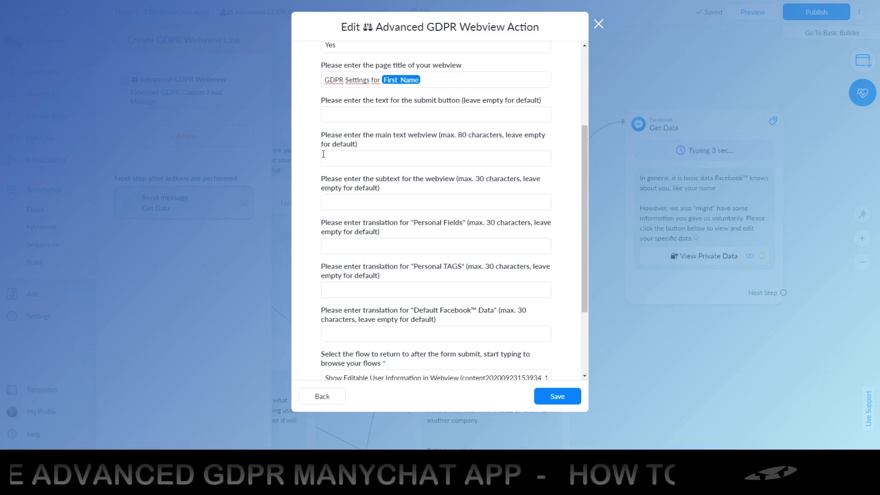
scroll(324, 173, down, 3)
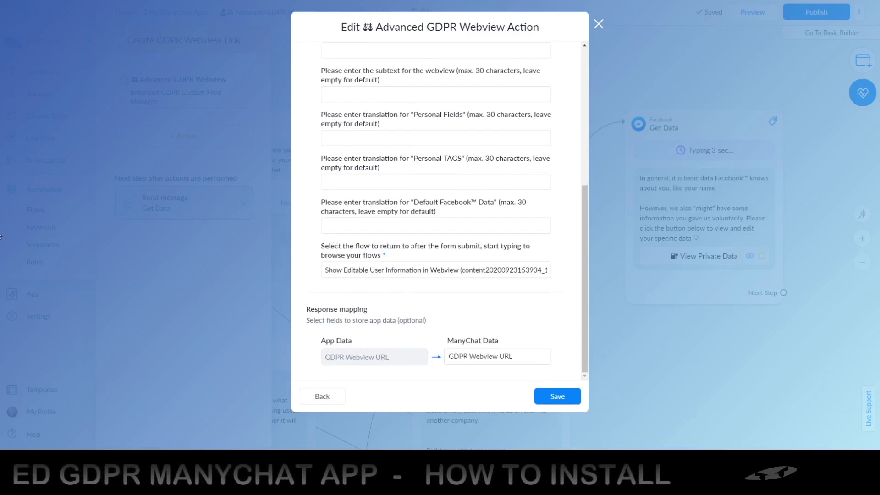
triple_click(326, 247)
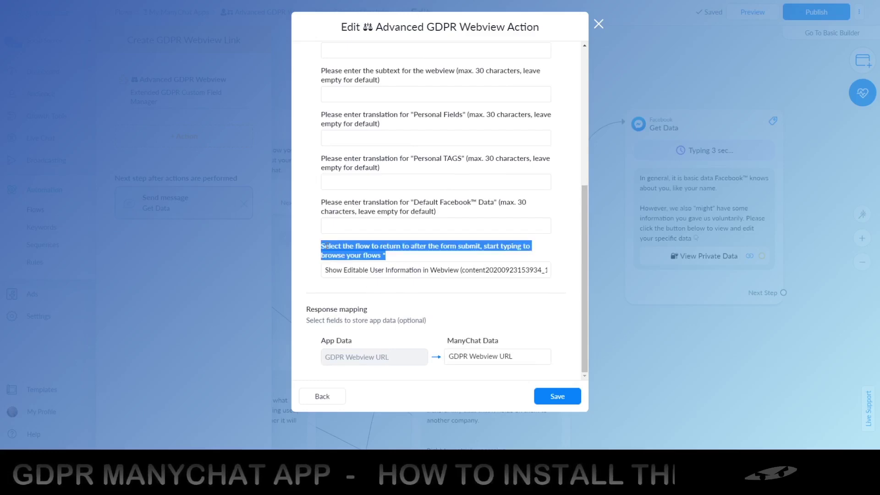
click(328, 247)
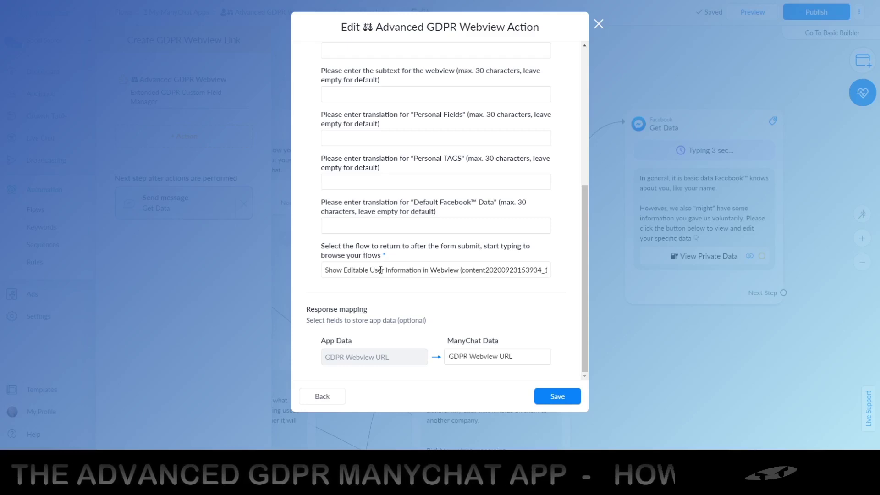
click(375, 270)
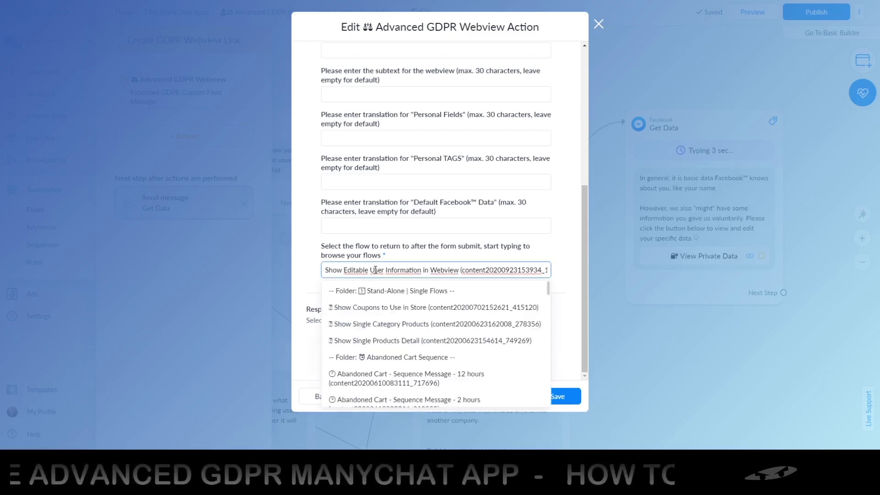
click(317, 274)
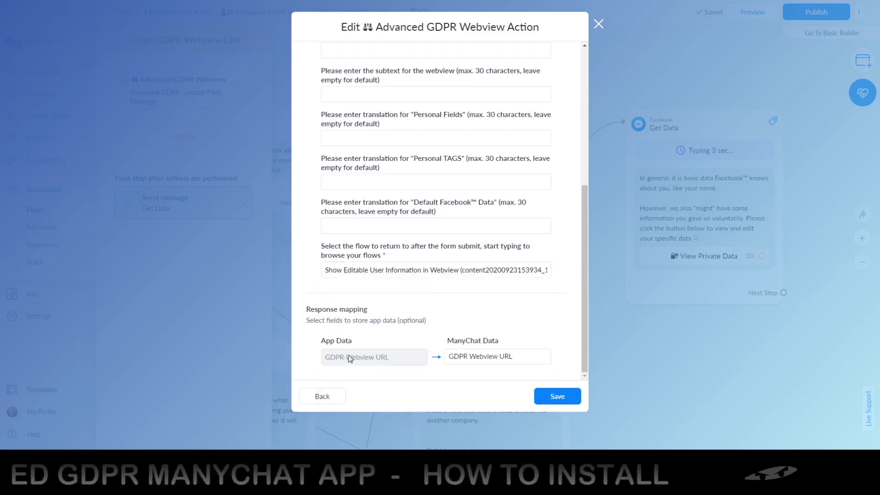
Check the custom user field mapped to the GDPR Webview URL response and save the action
click(514, 356)
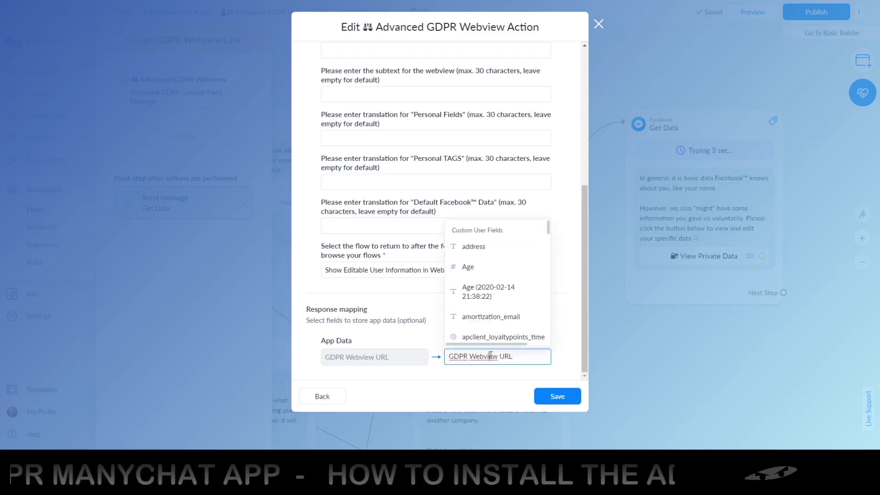
click(473, 374)
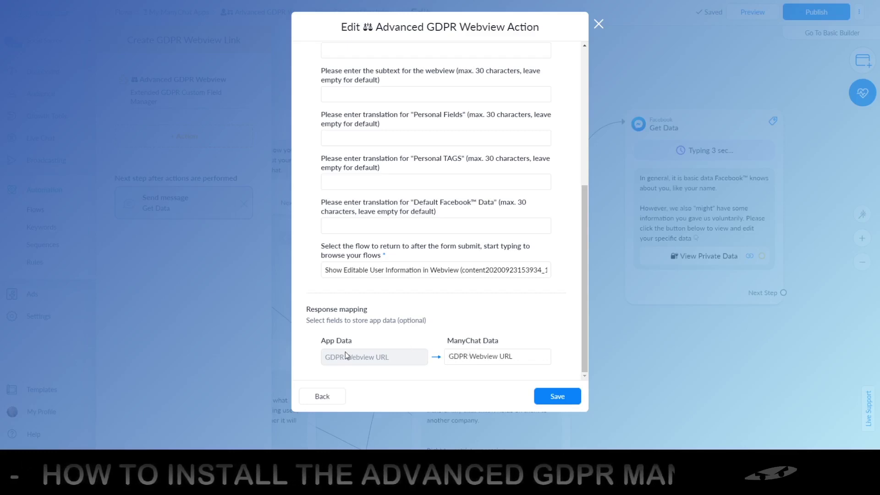
click(518, 356)
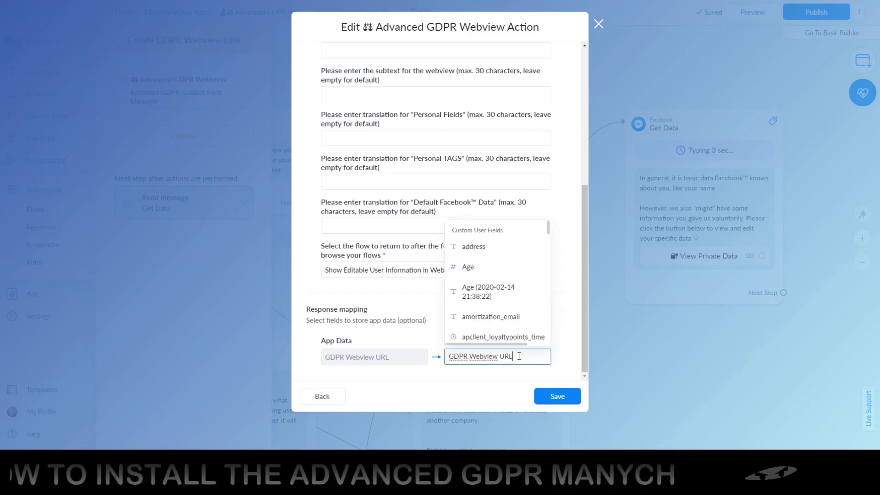
click(557, 397)
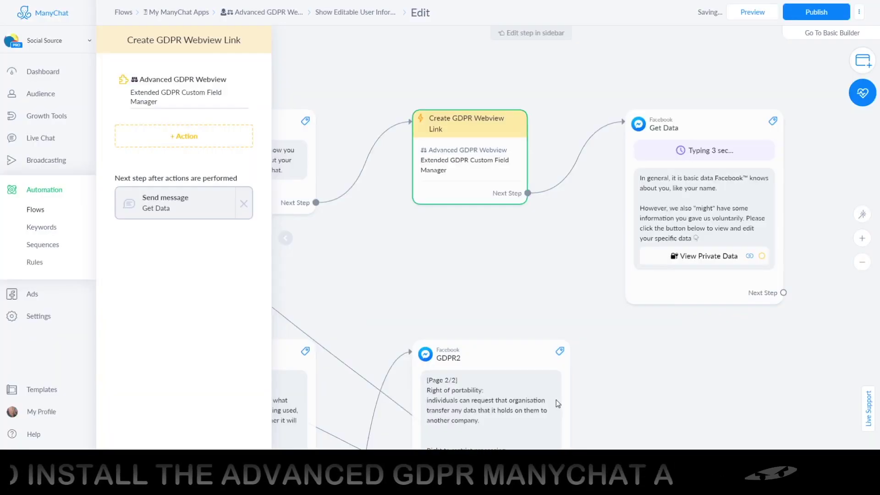
Open the View Private Data button in the Get Data message and review its website address and webview size
click(685, 160)
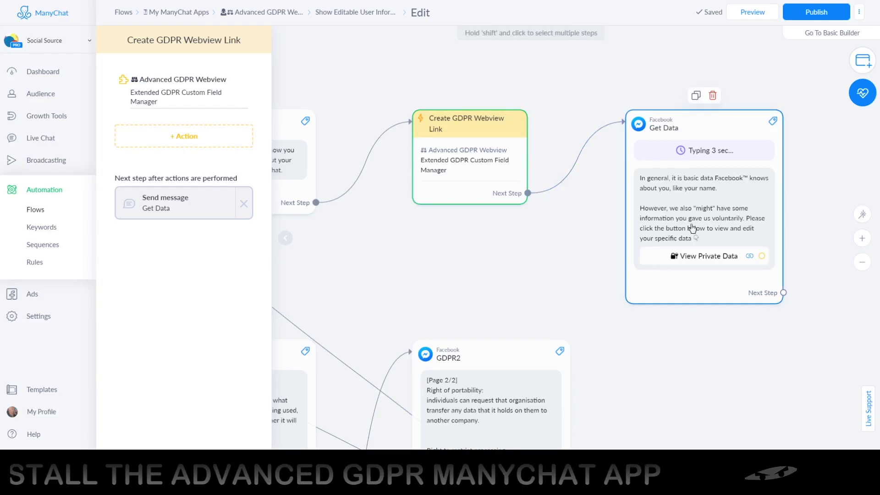
click(665, 264)
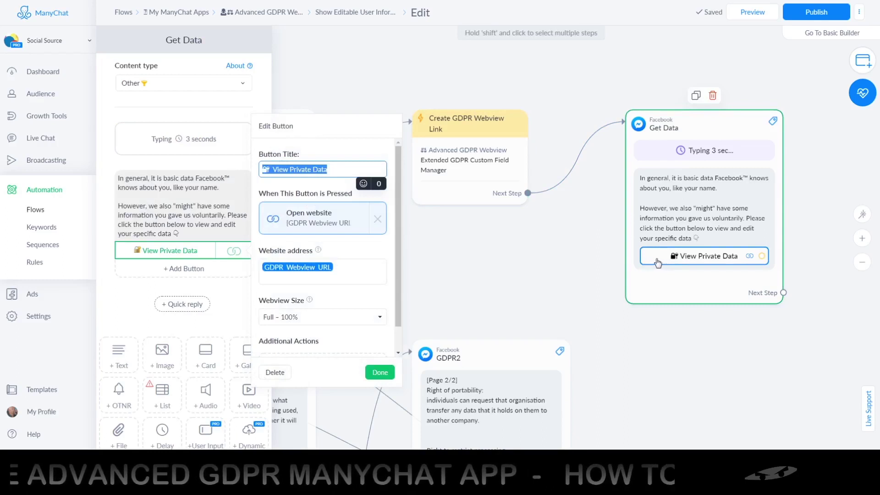
scroll(320, 269, down, 1)
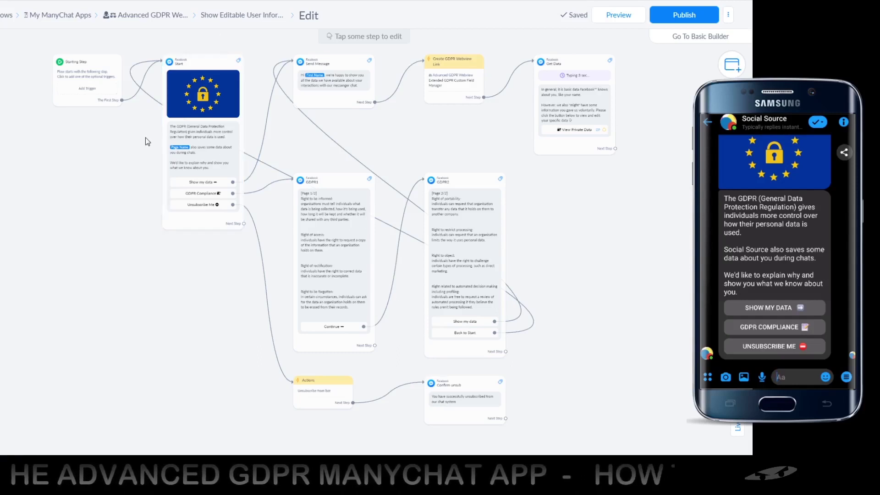
mouse_move(217, 152)
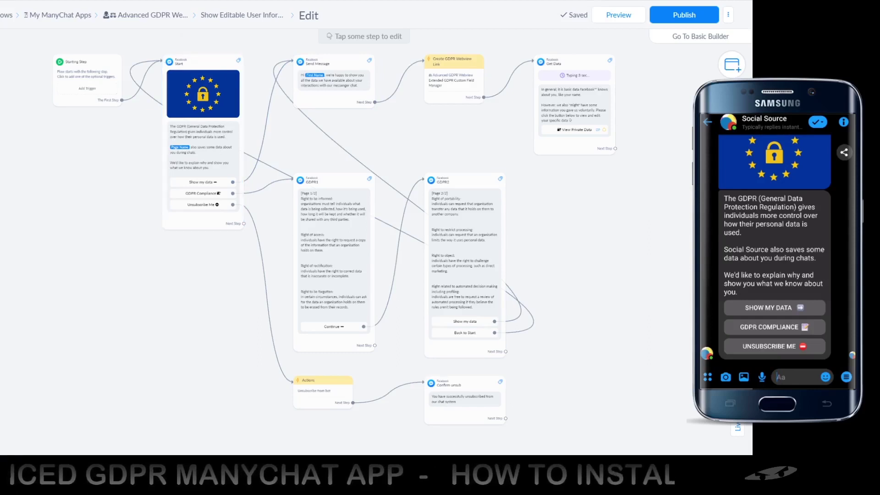
In the phone's Messenger chat, choose Show My Data and open the View Private Data webview
click(751, 308)
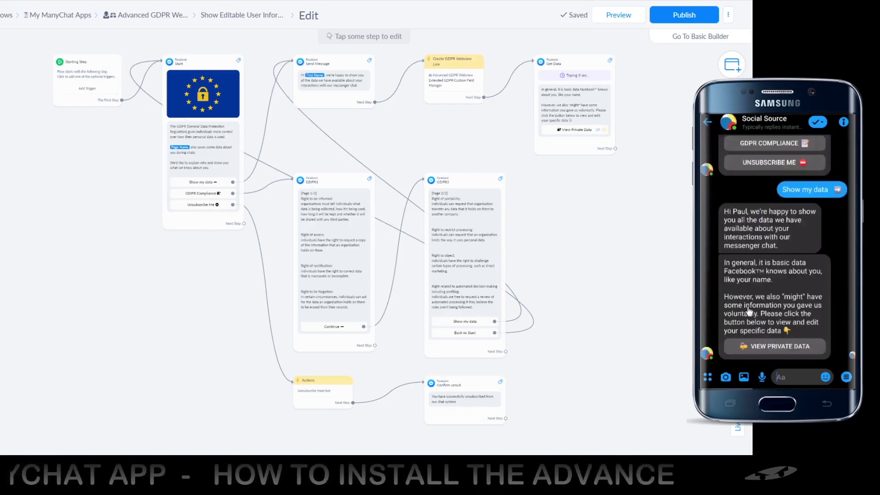
click(767, 348)
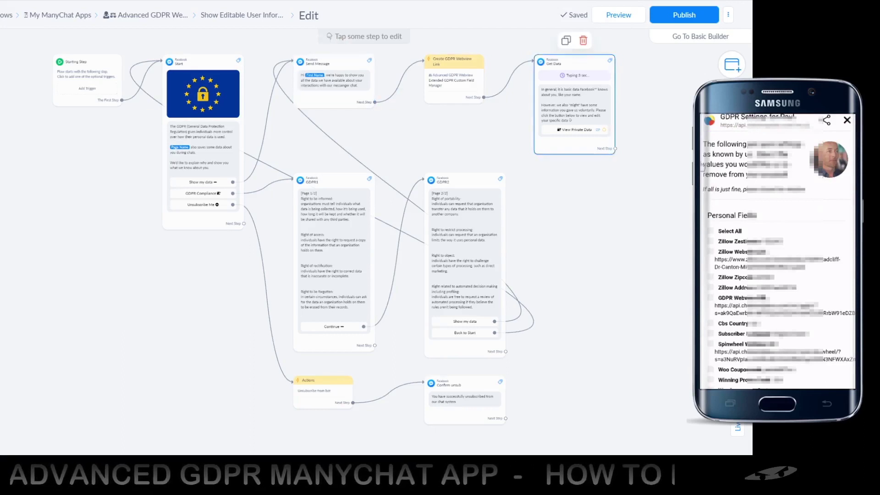
Open the Create GDPR Webview Link step's Advanced GDPR Webview action and compare its page title with the webview's title, personal fields and tags on the phone
click(431, 83)
click(56, 107)
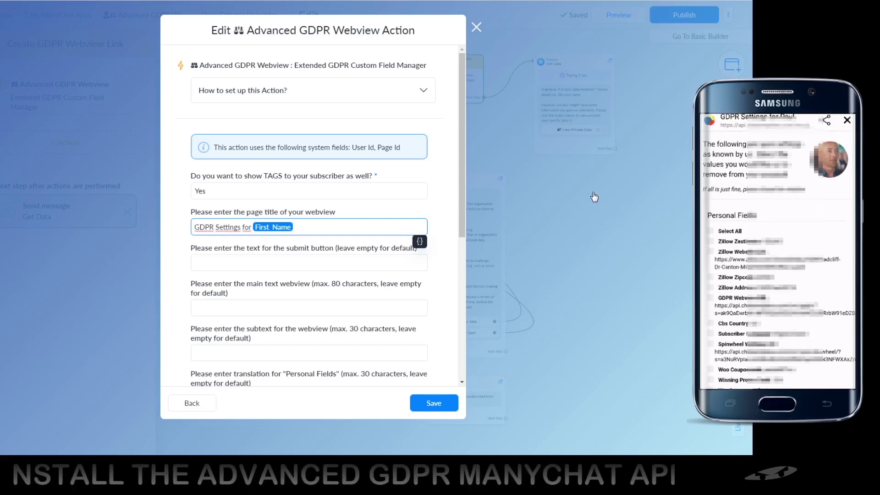
click(710, 235)
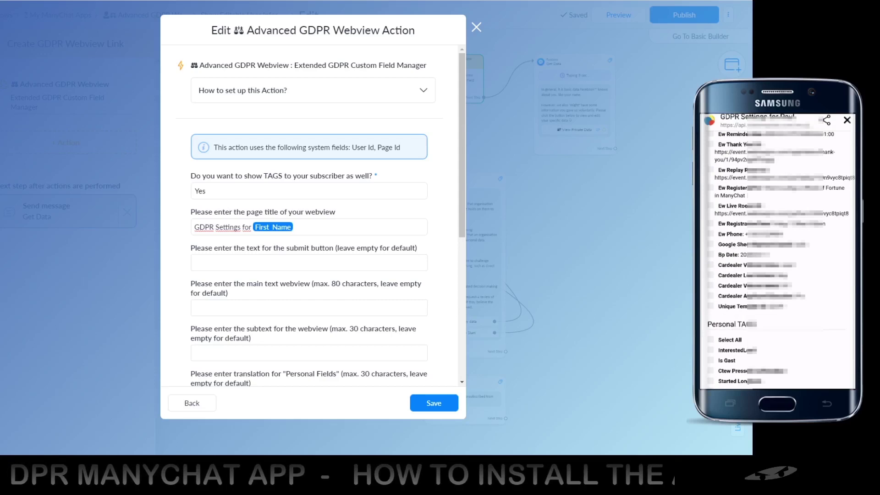
Try the No option for showing tags to the subscriber, leave the action without saving and deselect the Create GDPR Webview Link step
click(212, 188)
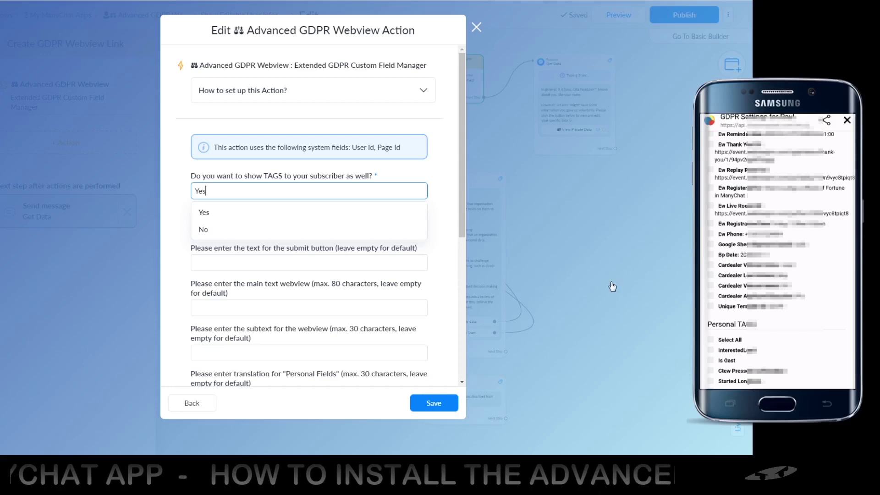
click(204, 231)
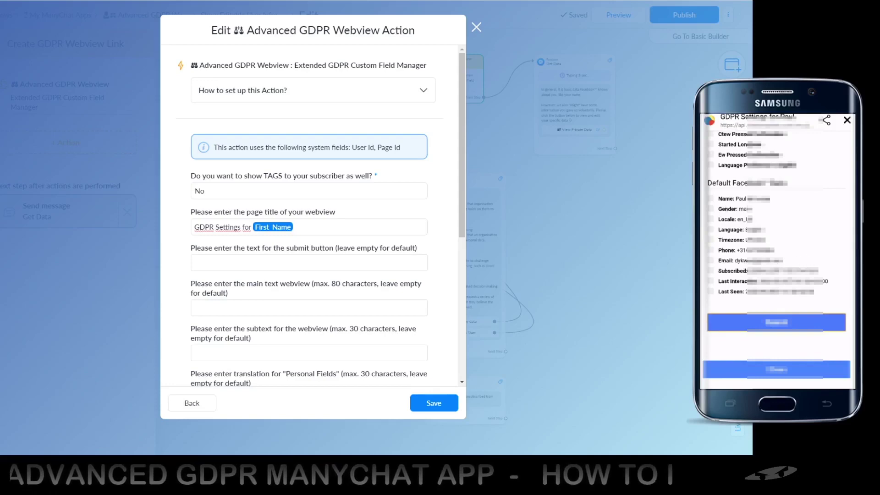
click(474, 164)
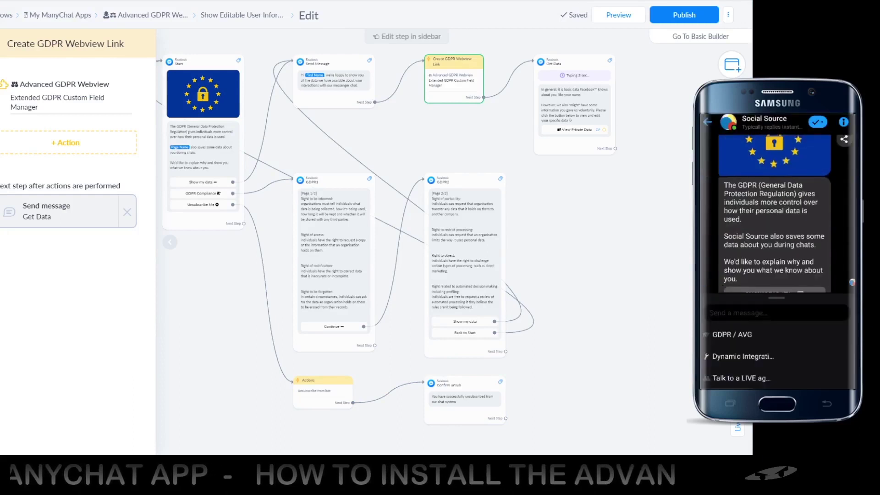
click(408, 138)
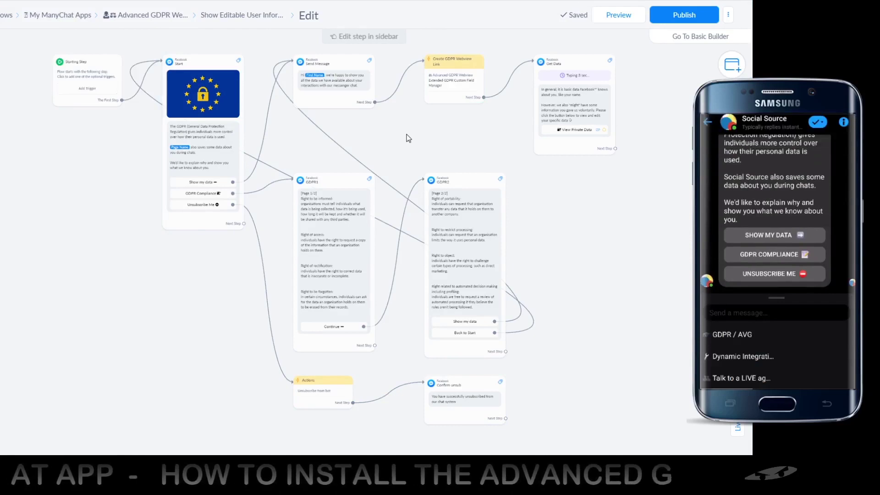